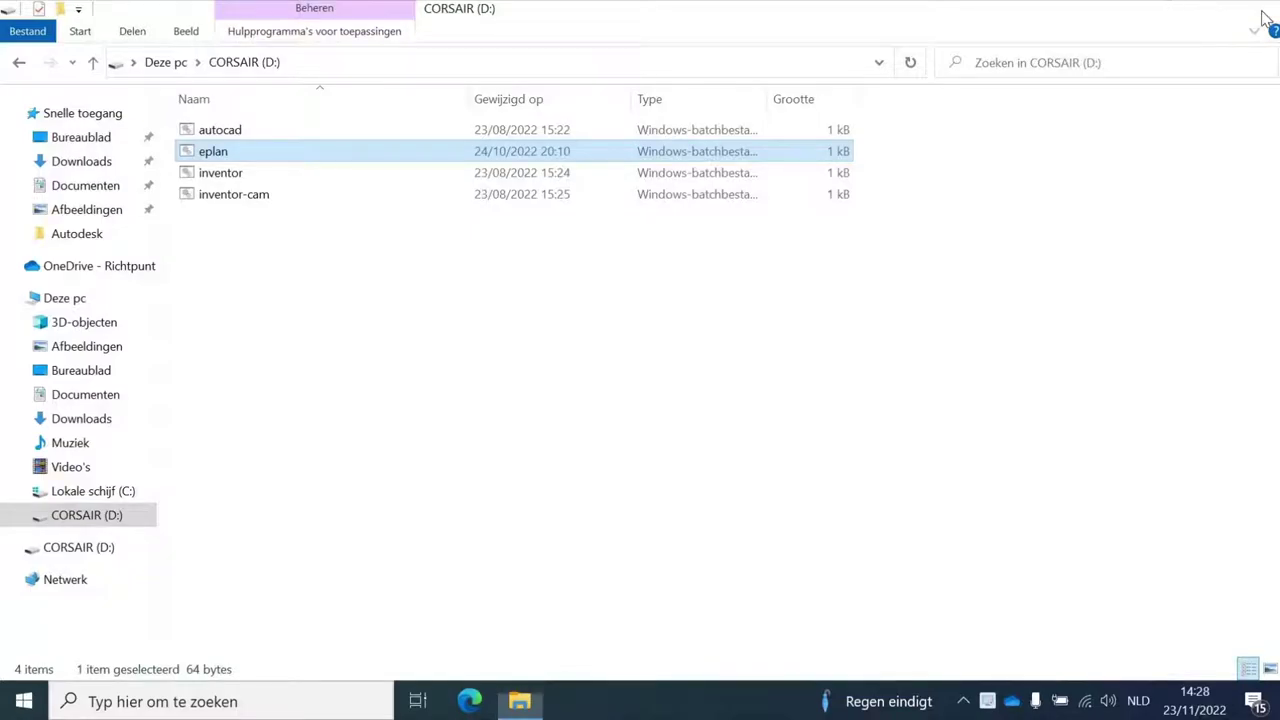
- Close the CORSAIR (D:) file window and open the Bedrijfsportal app from the list of installed programs
click(1262, 12)
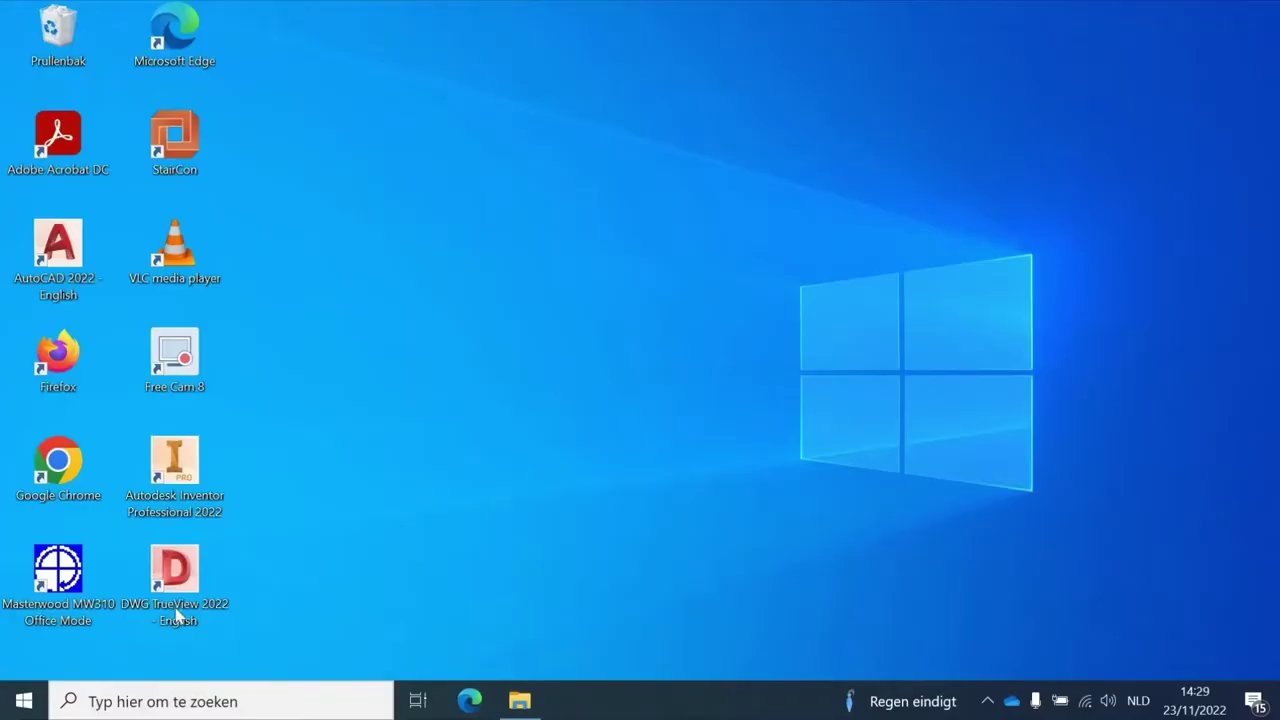
click(26, 703)
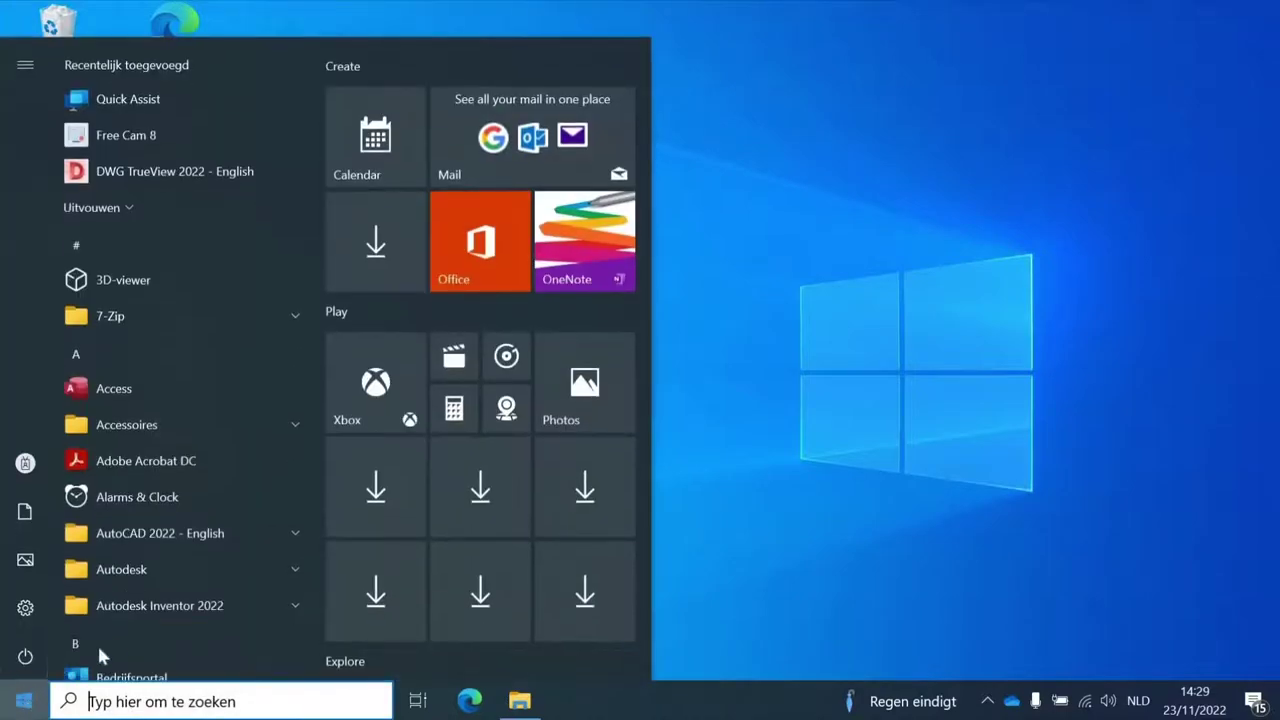
scroll(125, 600, down, 2)
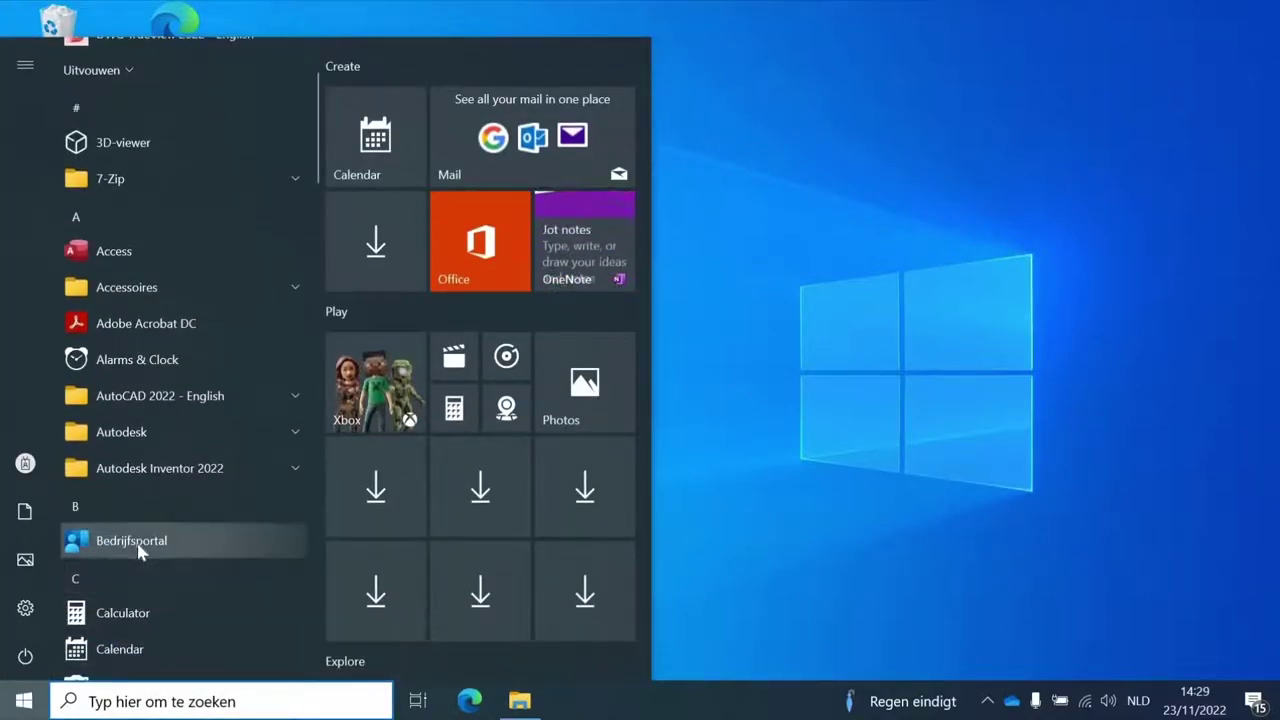
click(140, 550)
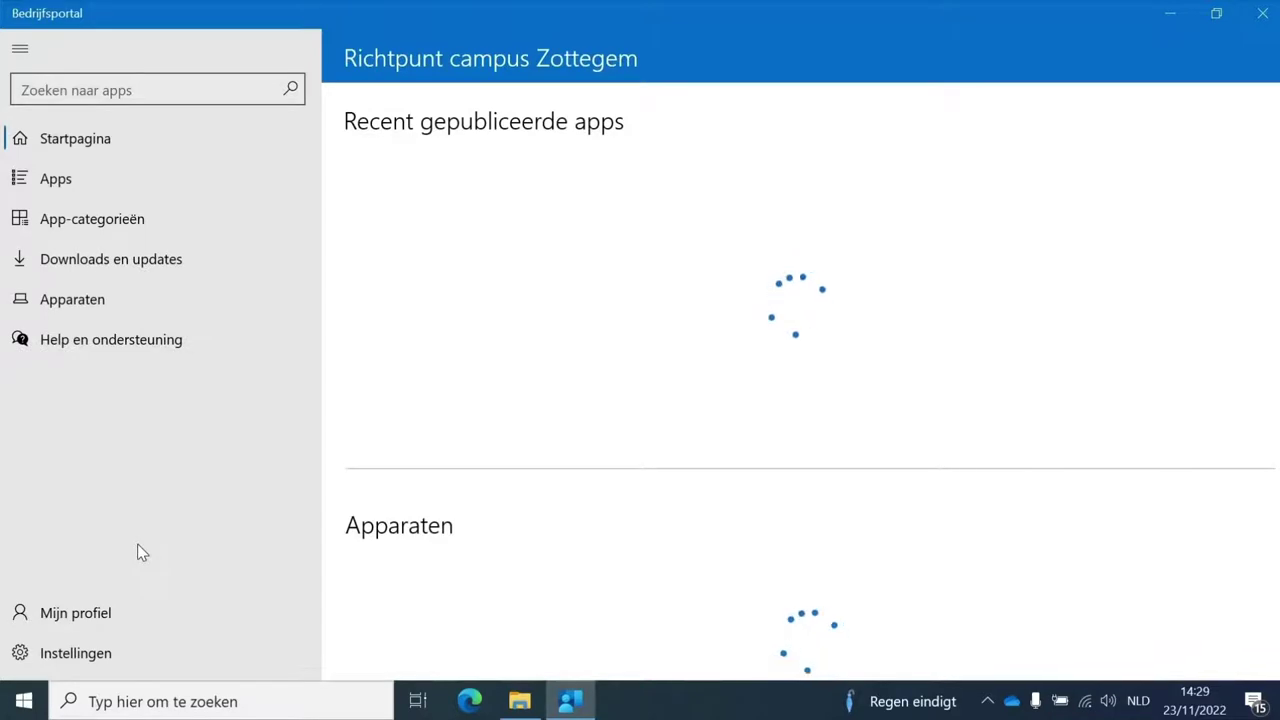
- Find Eplan 2.9 among the recently published apps and open its details page
scroll(490, 452, down, 3)
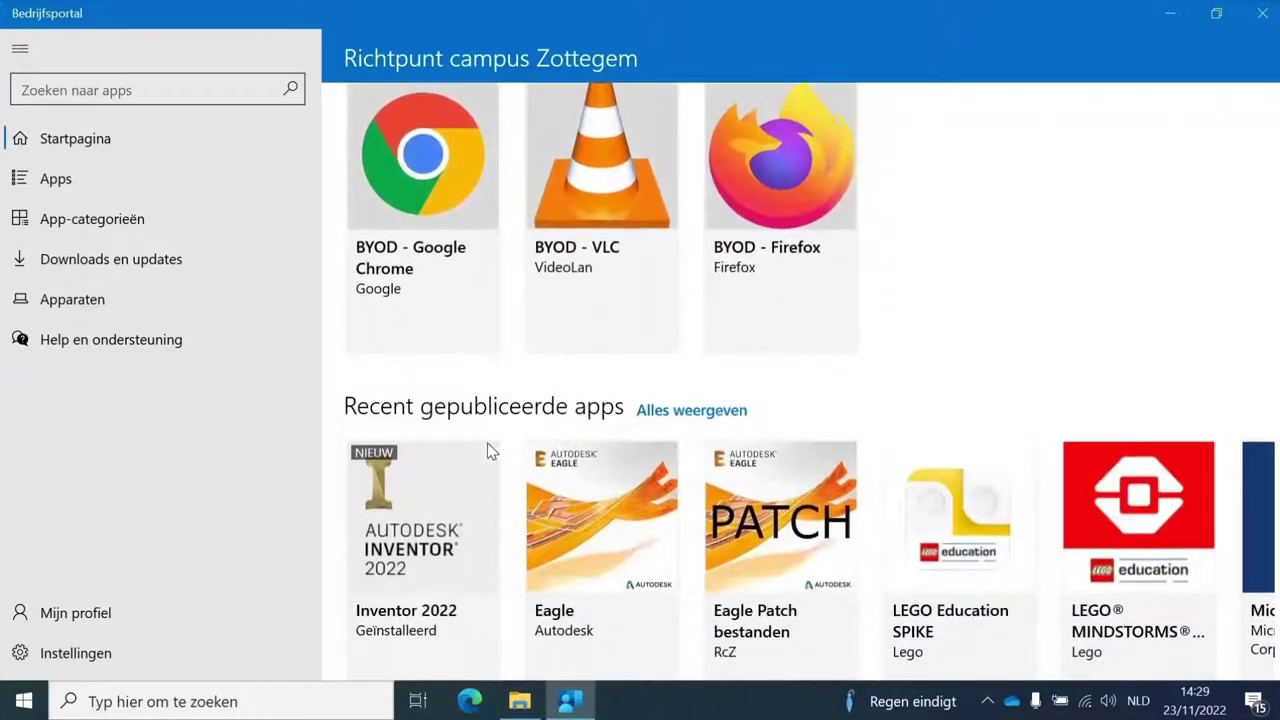
scroll(490, 452, down, 1)
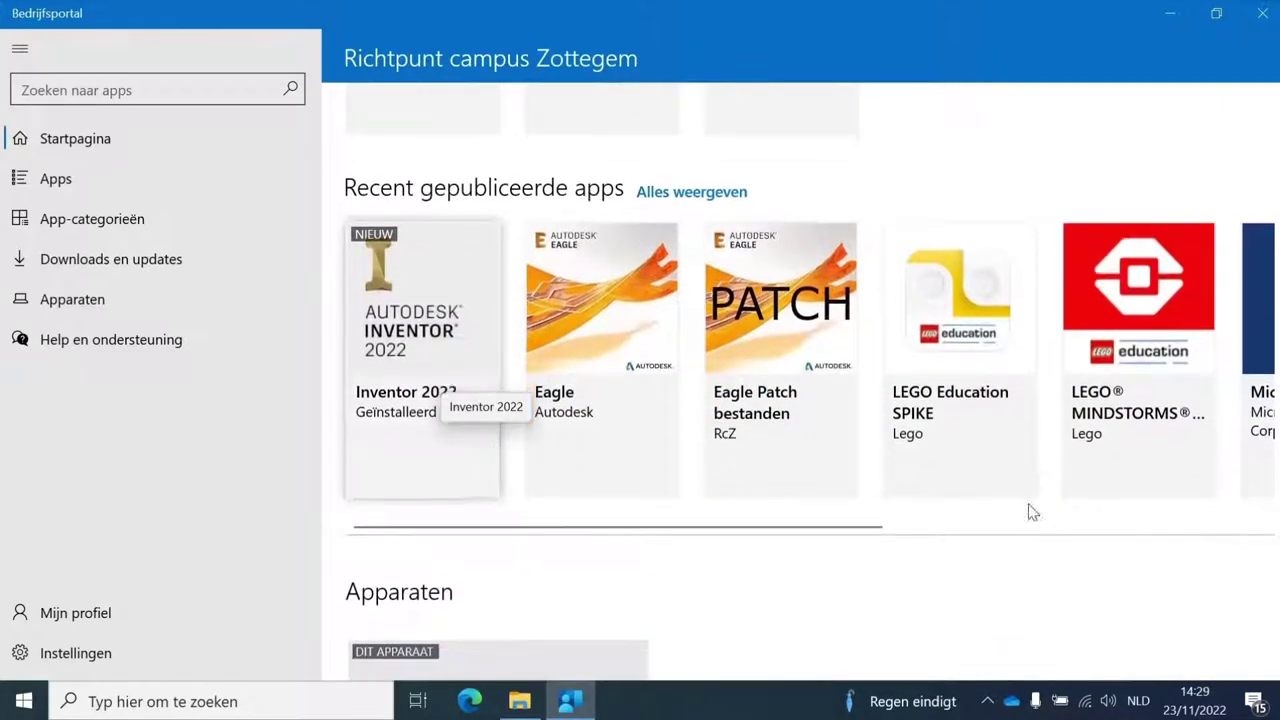
click(1176, 531)
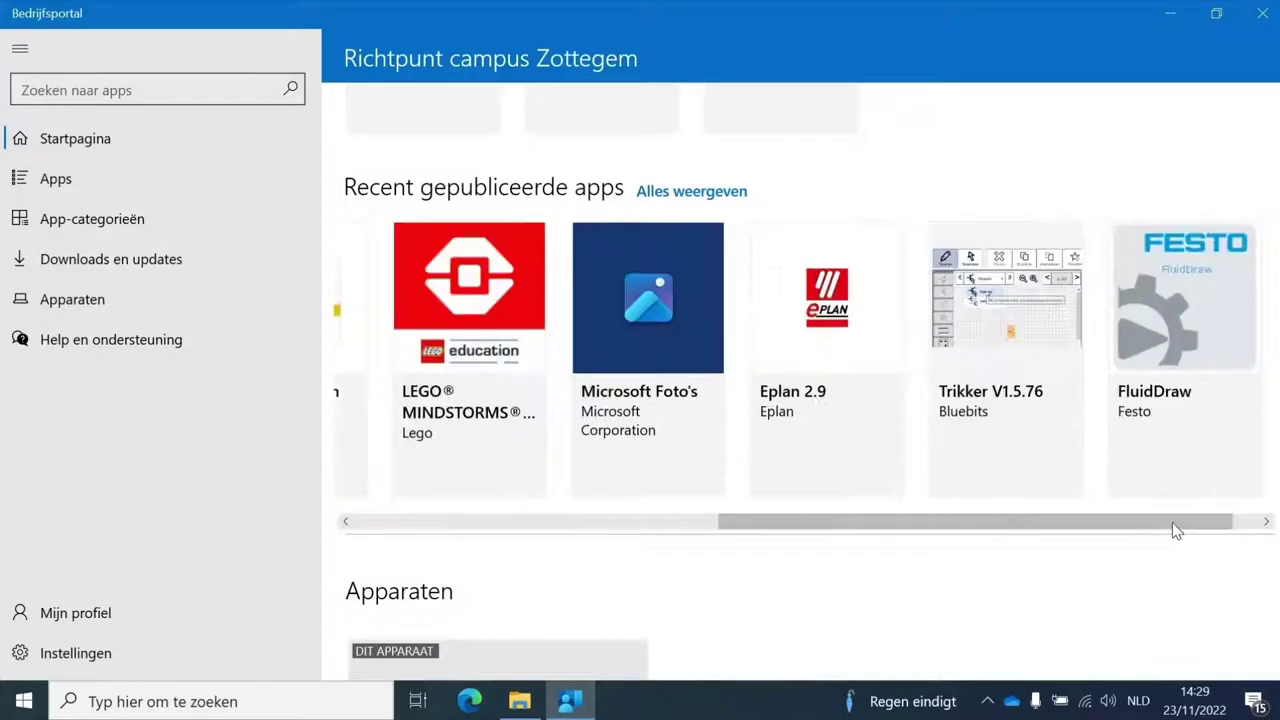
click(847, 340)
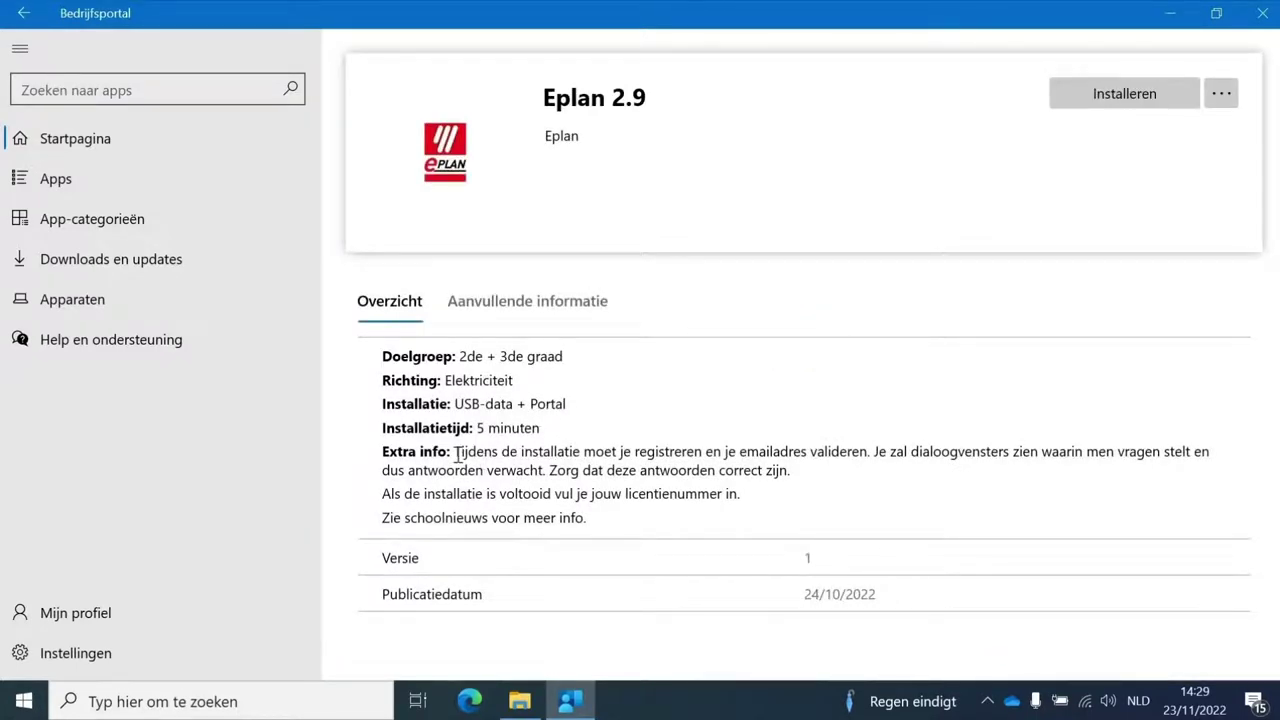
- Highlight the extra info about registration and the licence number, and start installing Eplan 2.9
drag(456, 452, 1205, 489)
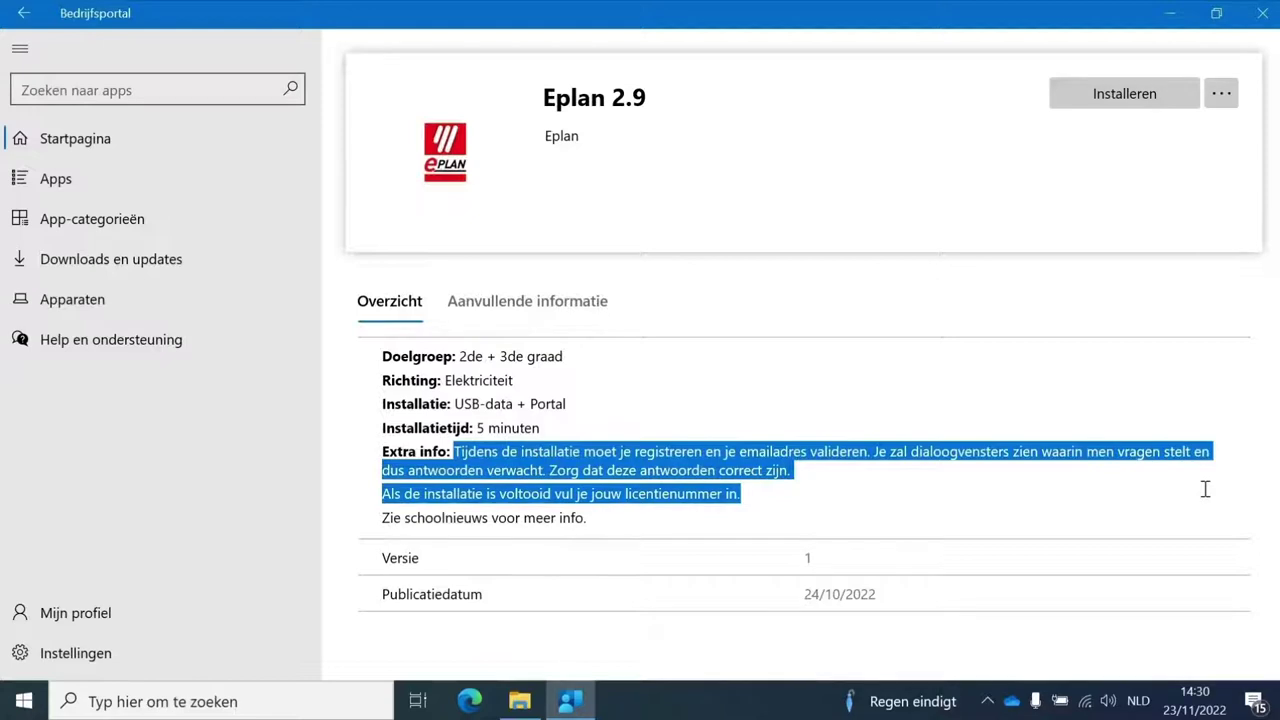
click(1133, 105)
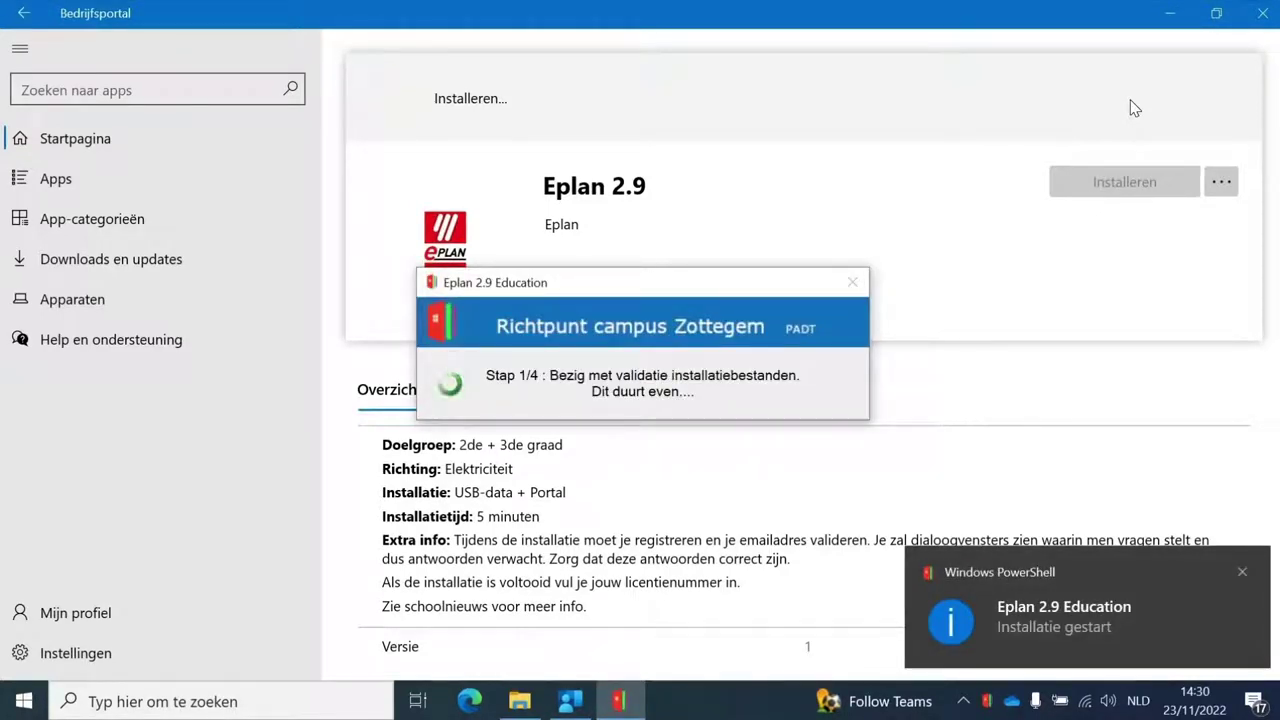
- Minimize Bedrijfsportal and move the keep-open notice and the installation progress window away from the EPLAN registration form
click(1180, 14)
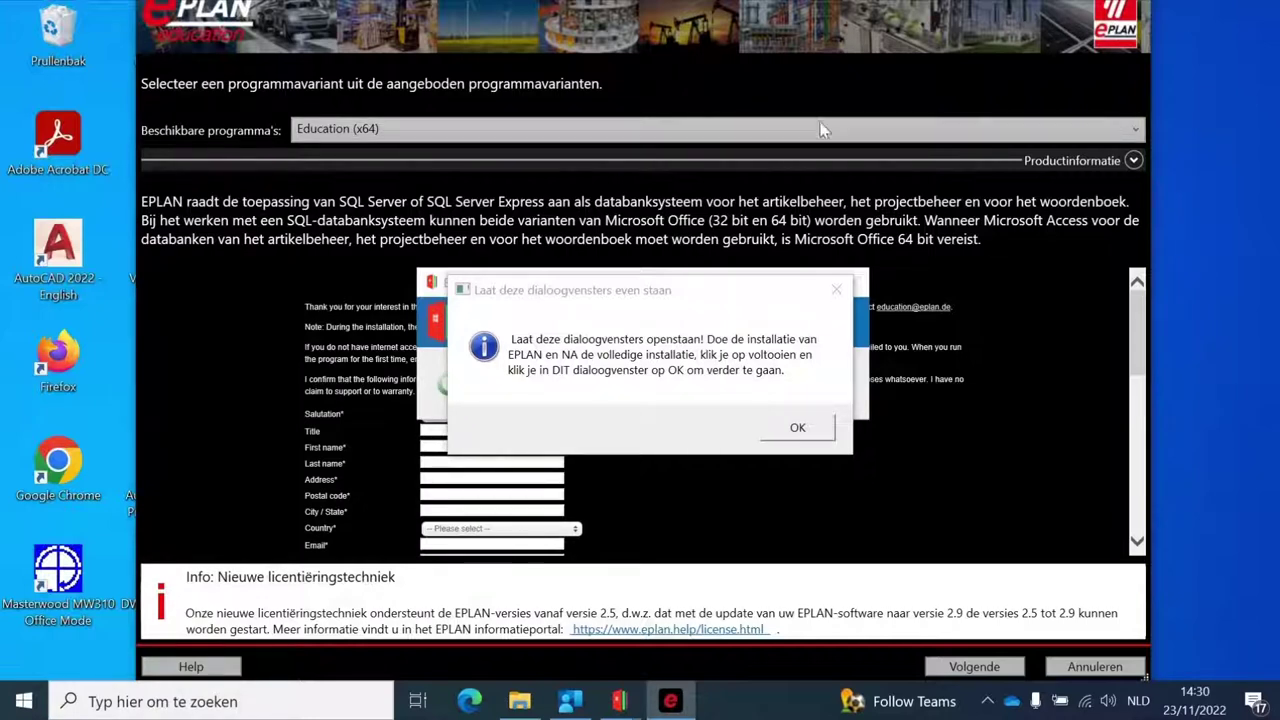
drag(634, 300, 1048, 45)
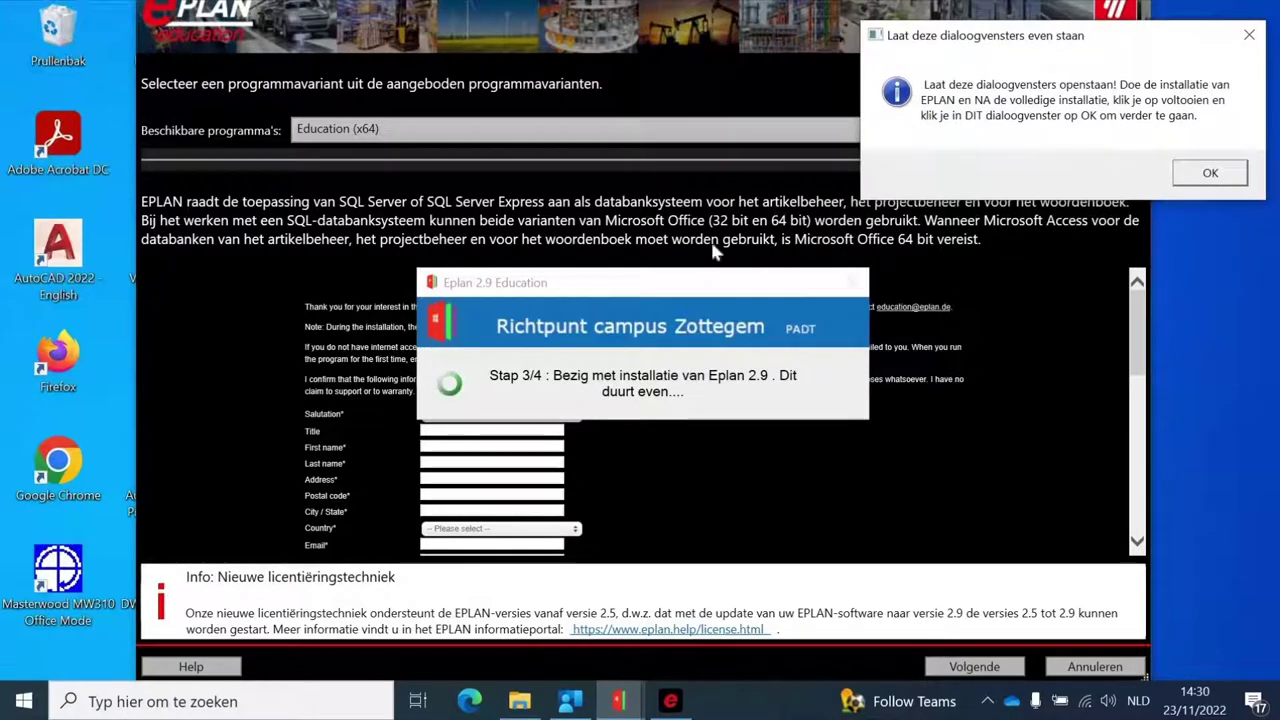
drag(969, 379, 1058, 223)
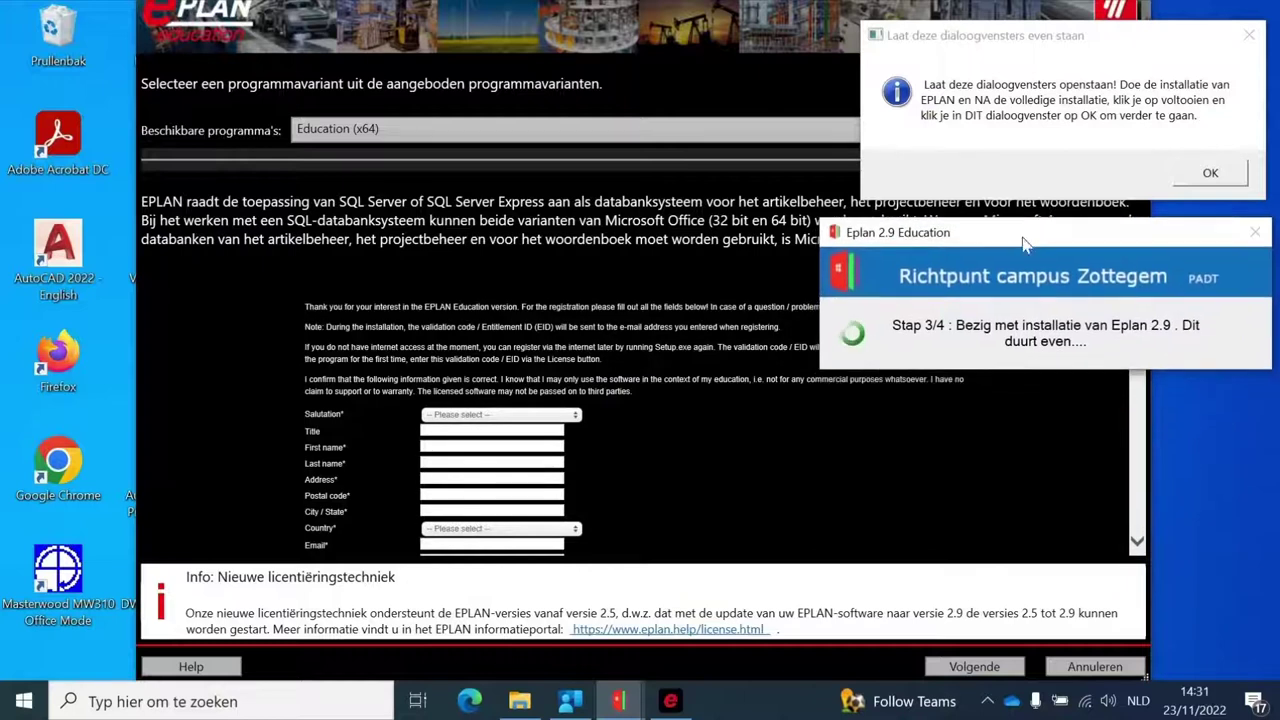
- Go through the registration form for the Education (x64) variant and continue to the licence agreement
scroll(784, 378, down, 1)
scroll(784, 378, down, 1)
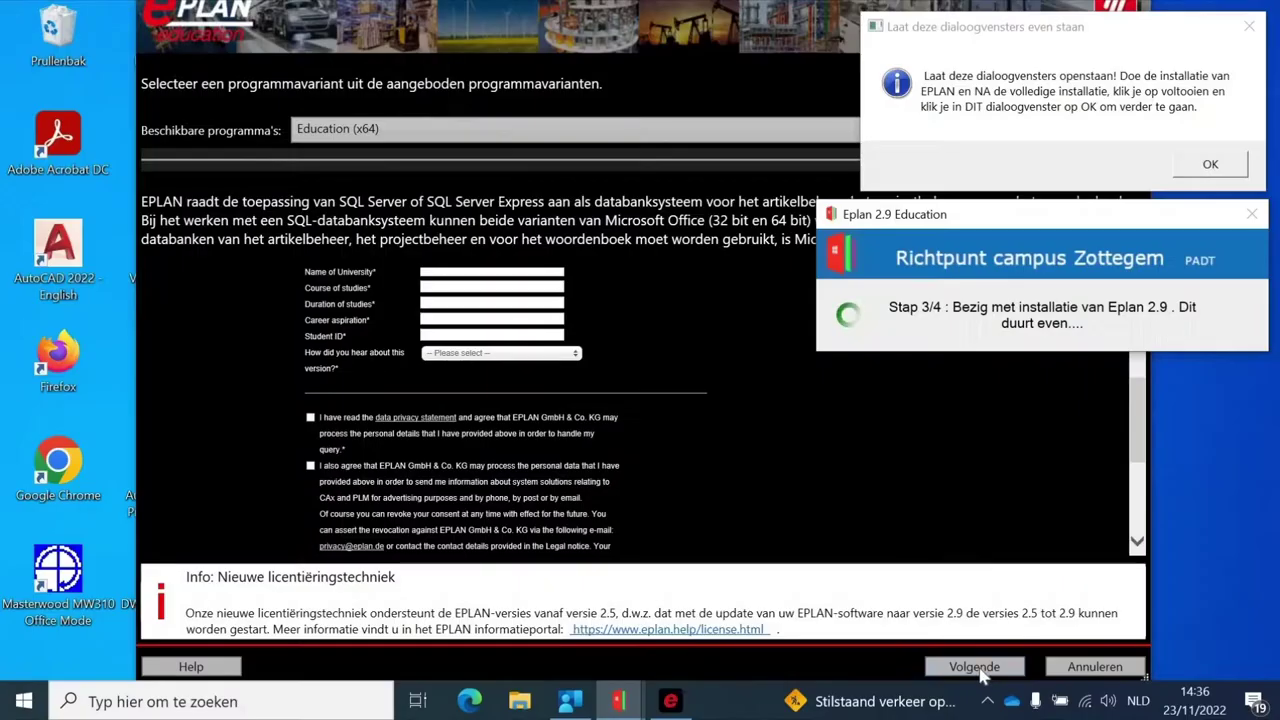
click(978, 668)
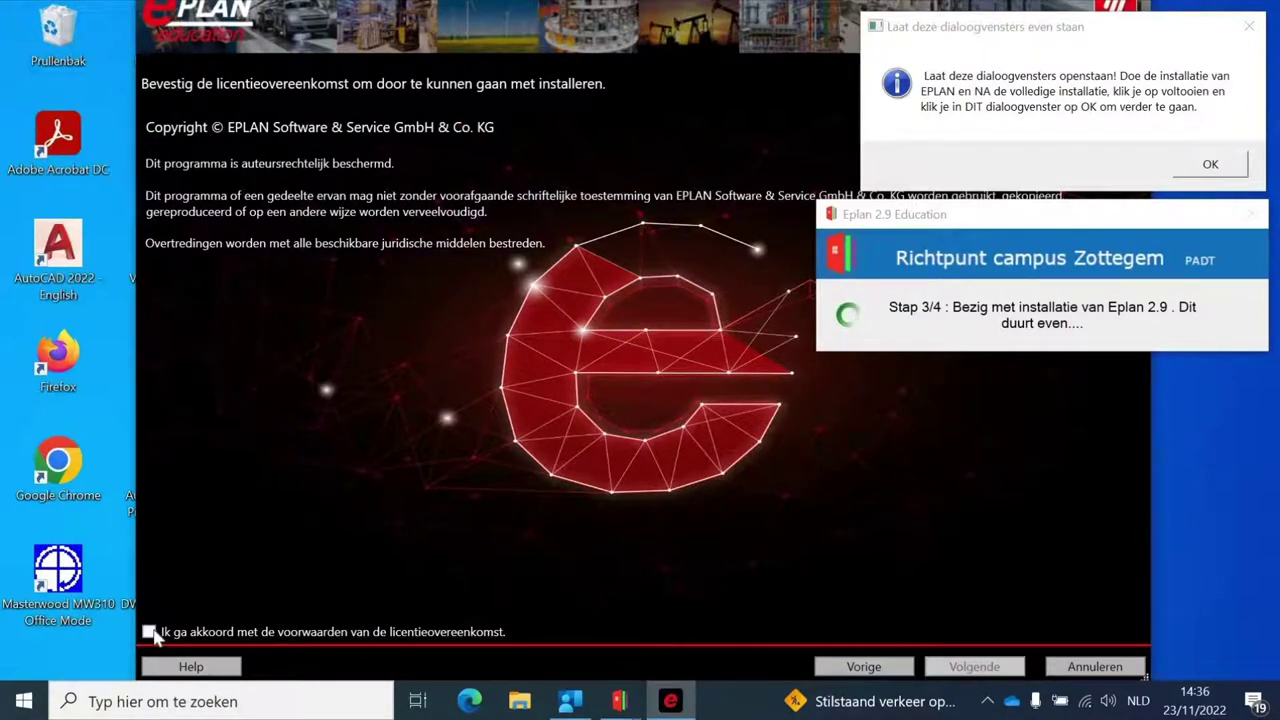
- Accept the licence agreement and continue with the default target directories and mm as the unit of measurement
click(150, 632)
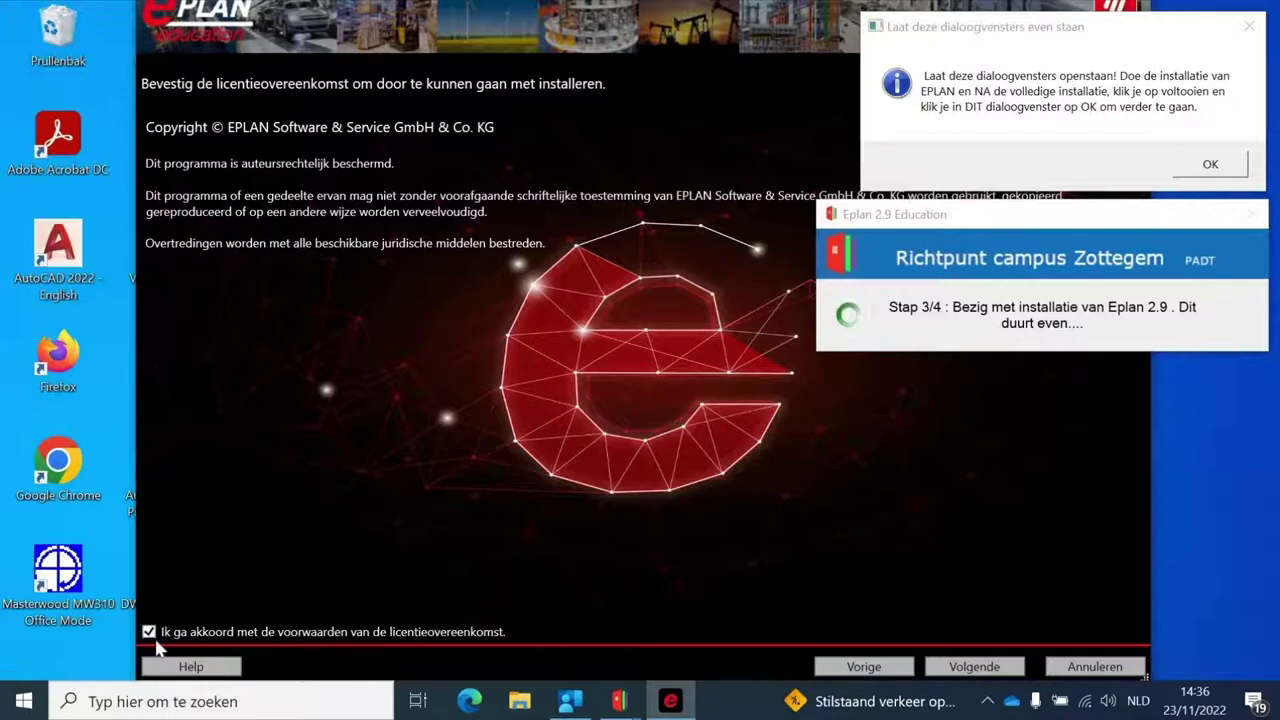
click(966, 674)
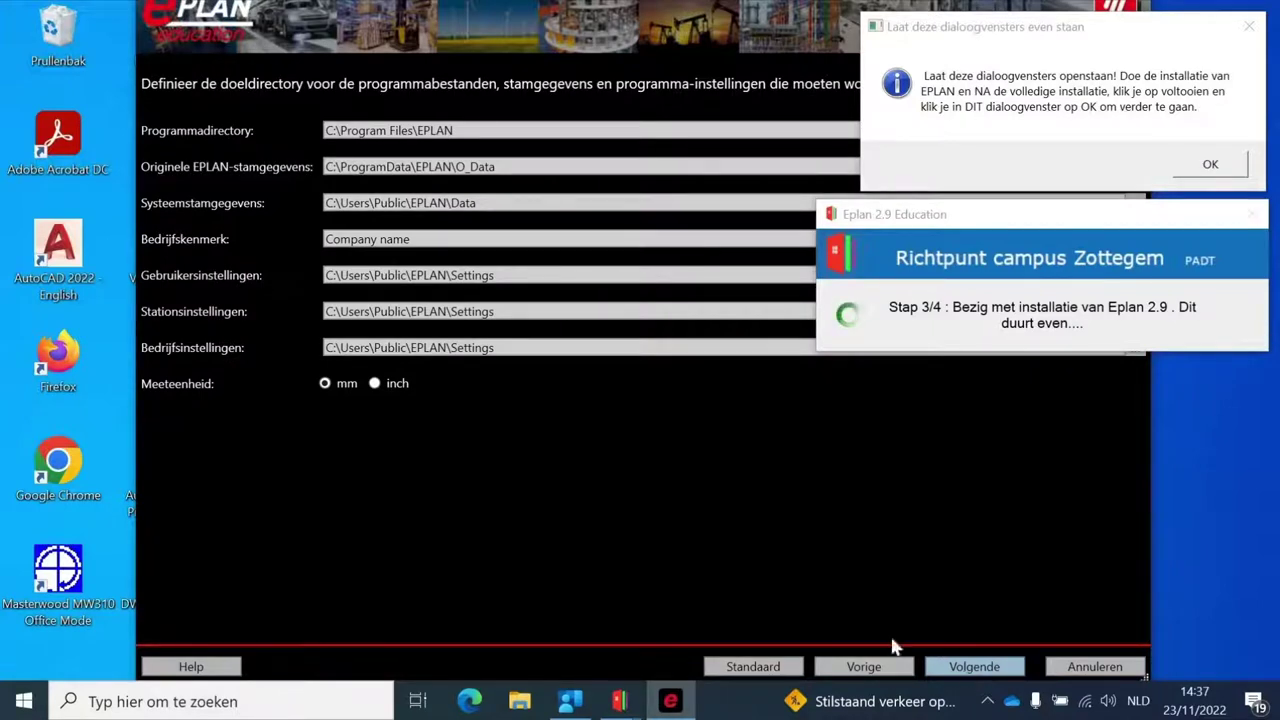
click(988, 673)
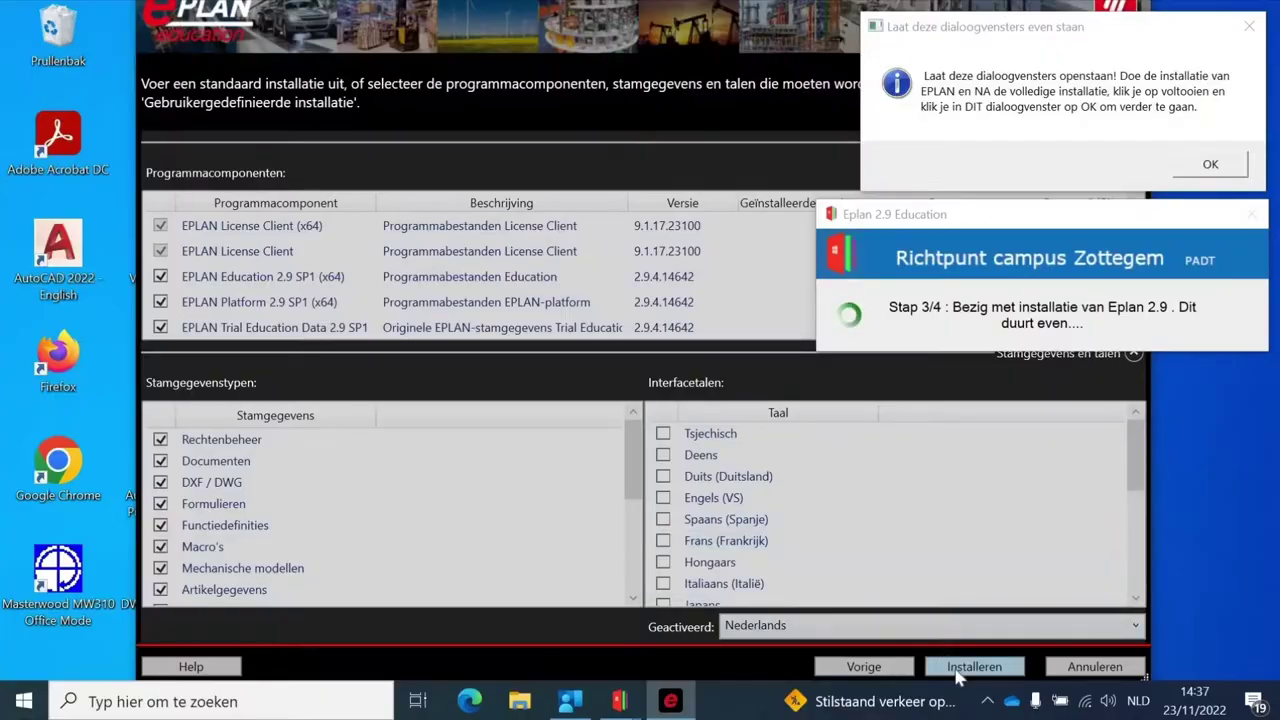
- Check the interface languages list as far as Nederlands and start installing the selected program components
click(1136, 598)
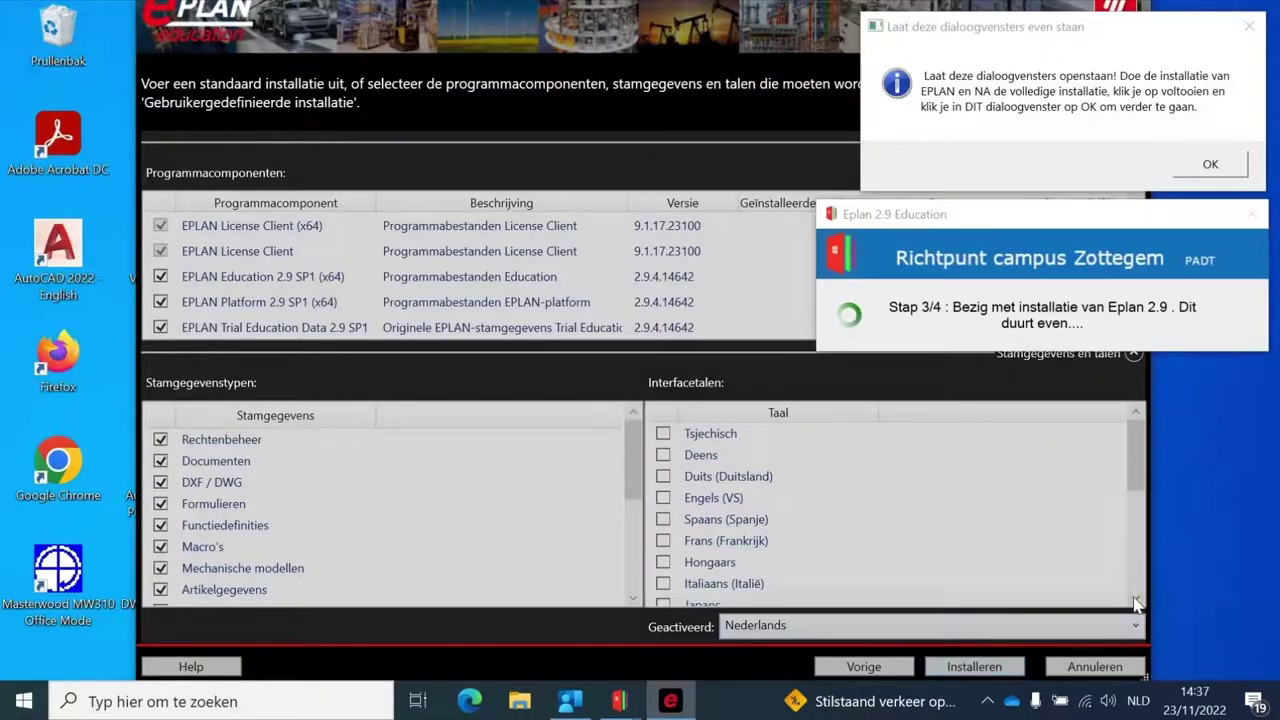
click(1136, 598)
click(1136, 598)
click(1136, 598)
click(1136, 598)
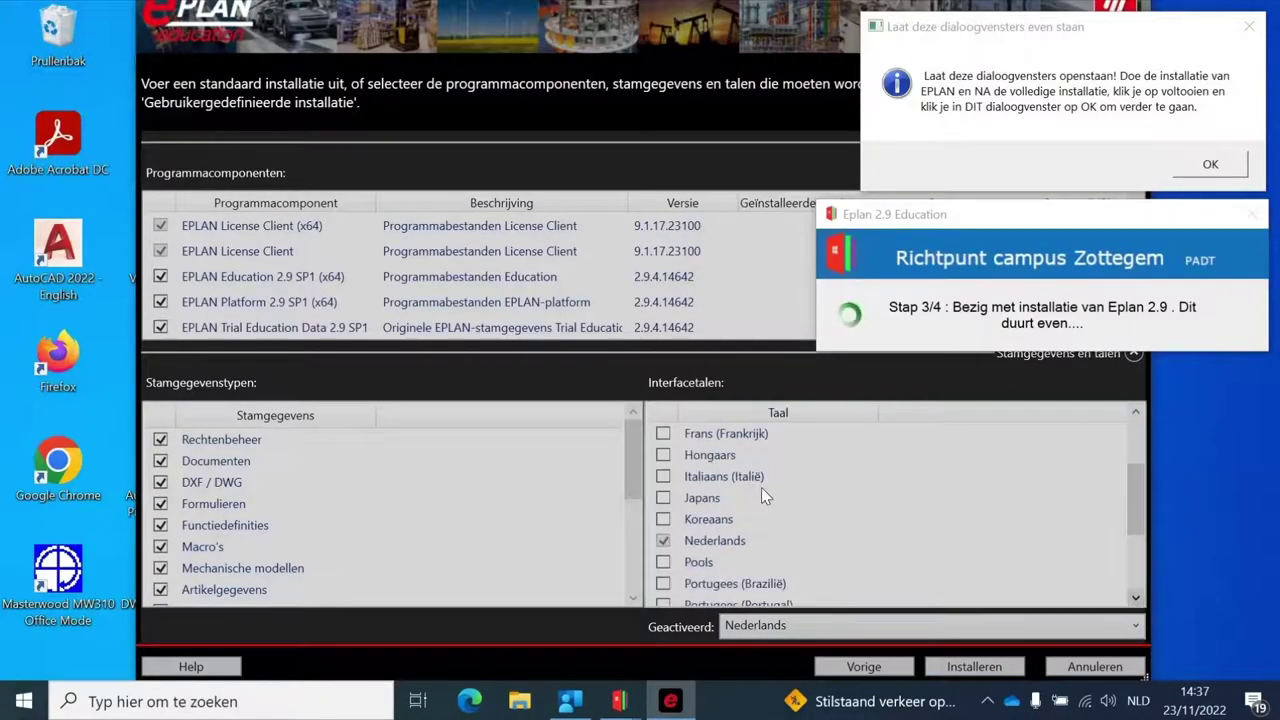
click(977, 671)
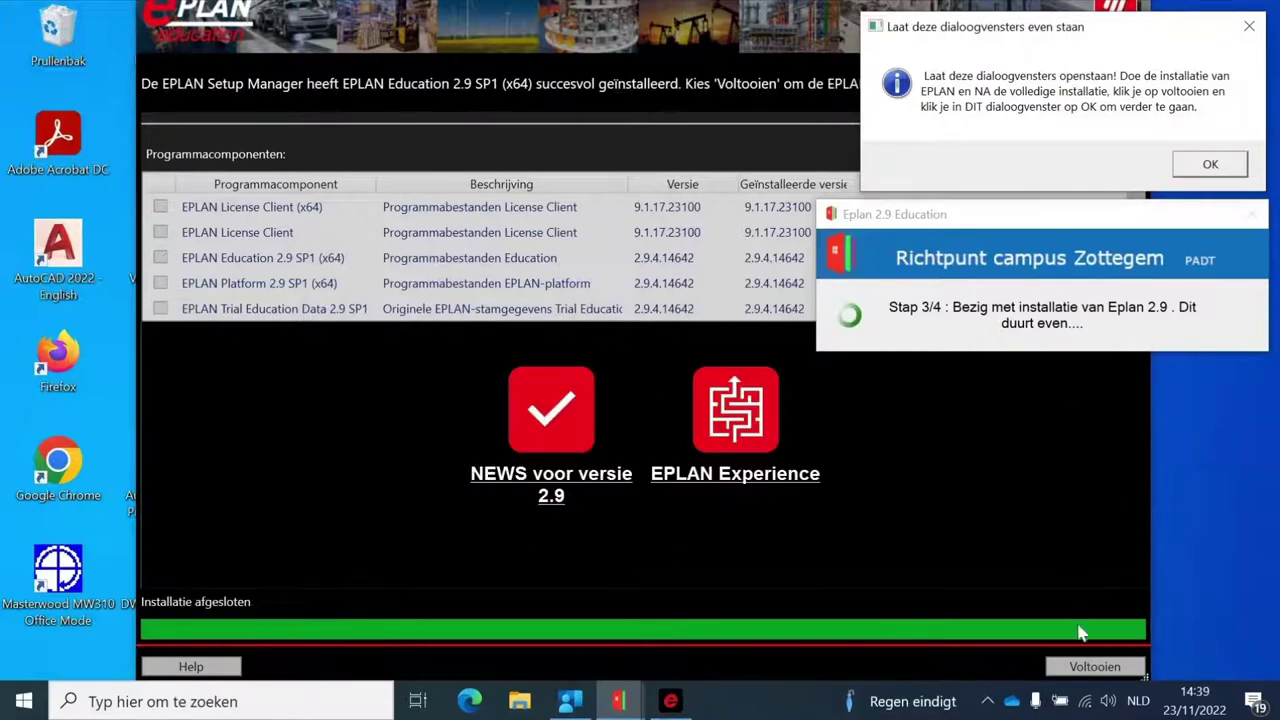
- Finish the EPLAN setup, then confirm the keep-open notice and the installation completion message
click(1090, 667)
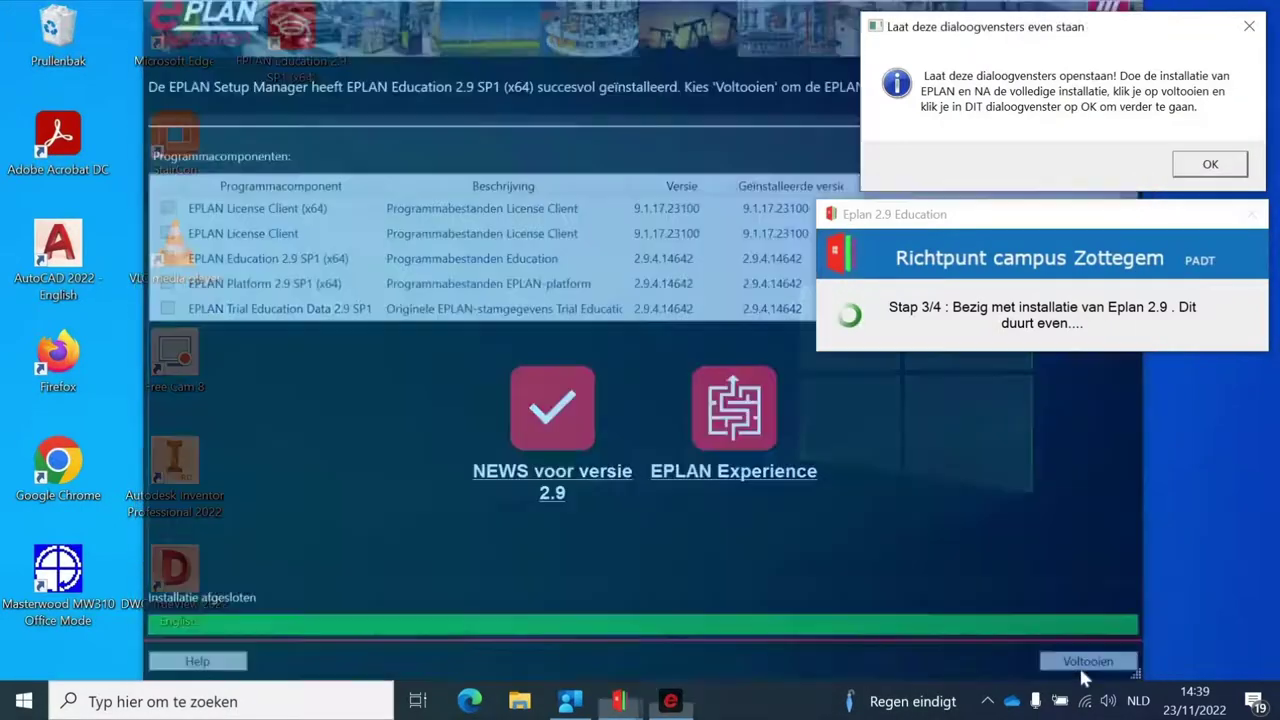
click(1205, 168)
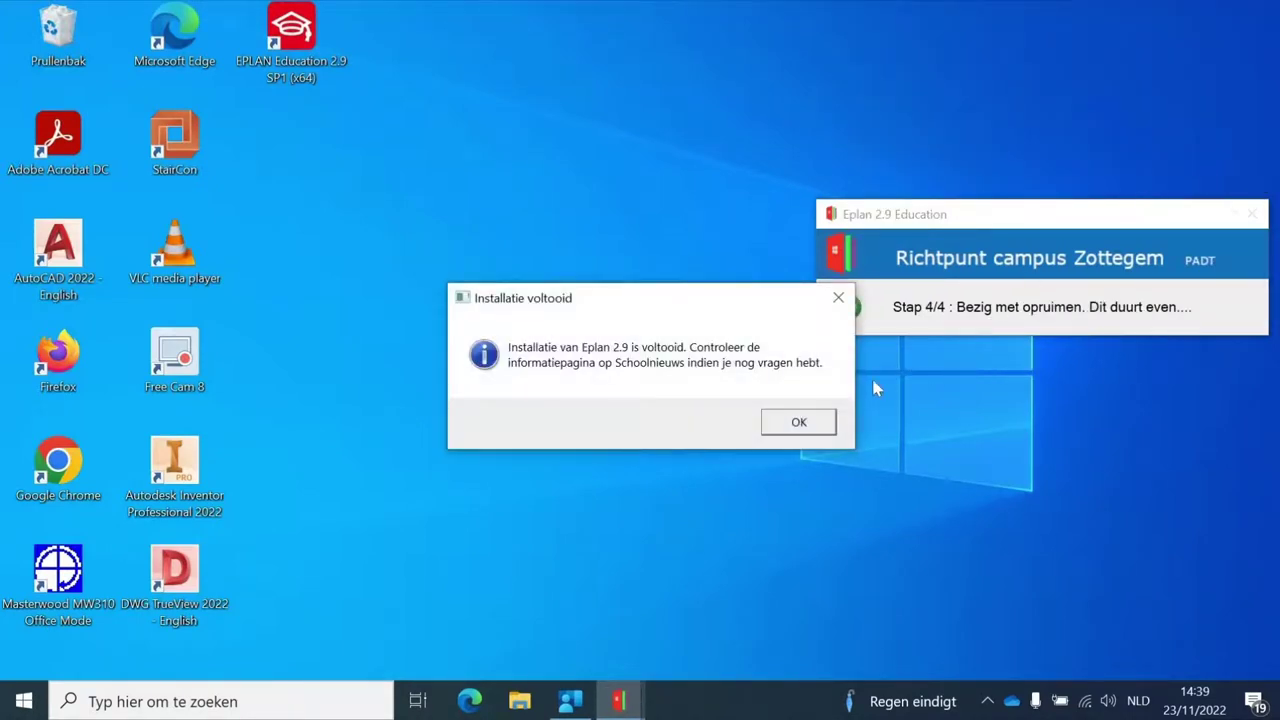
click(818, 421)
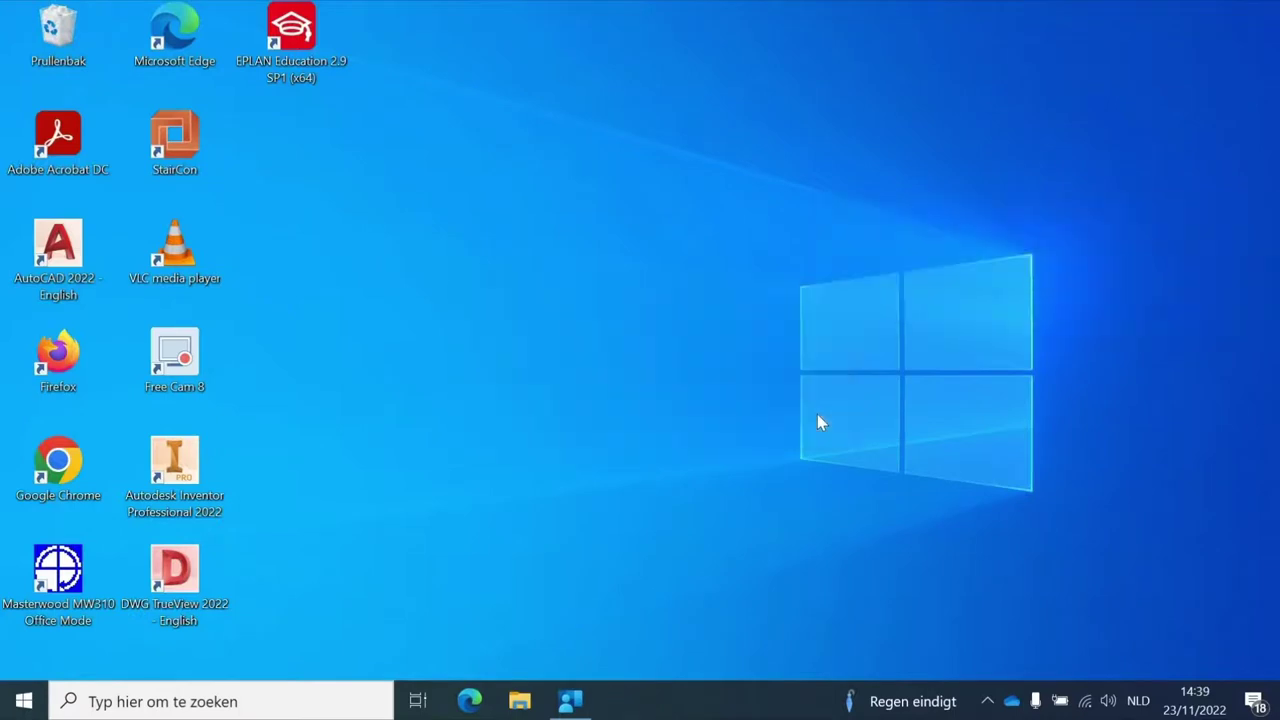
- Launch EPLAN Education 2.9 SP1 (x64) and choose to activate the licence with an online activation
double_click(295, 40)
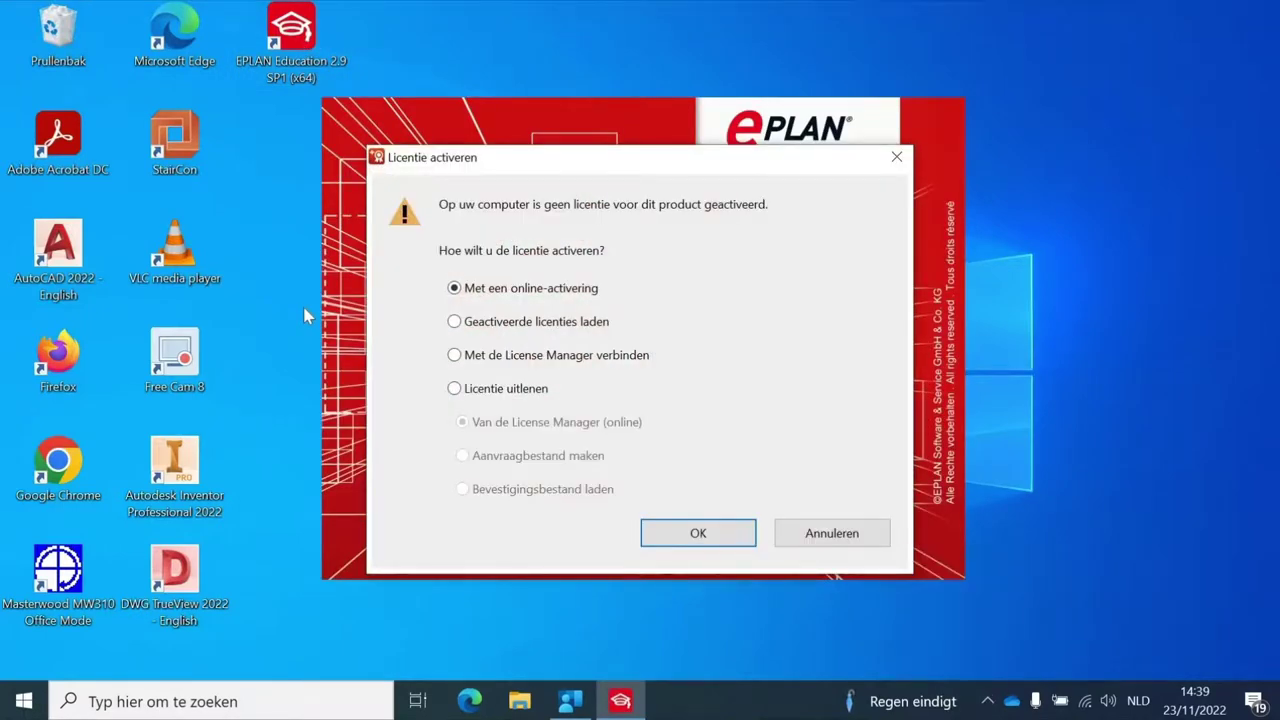
click(703, 533)
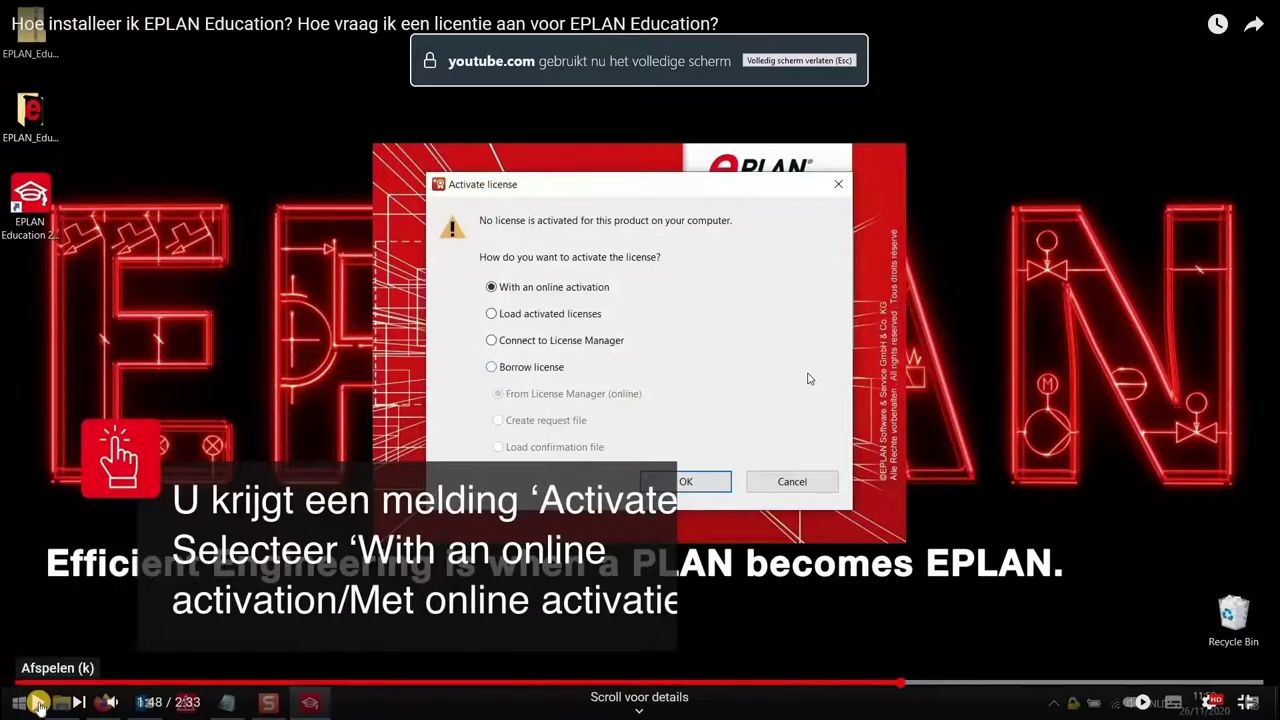
- Play the YouTube instruction video on installing and licensing EPLAN Education from the licence activation part
click(37, 703)
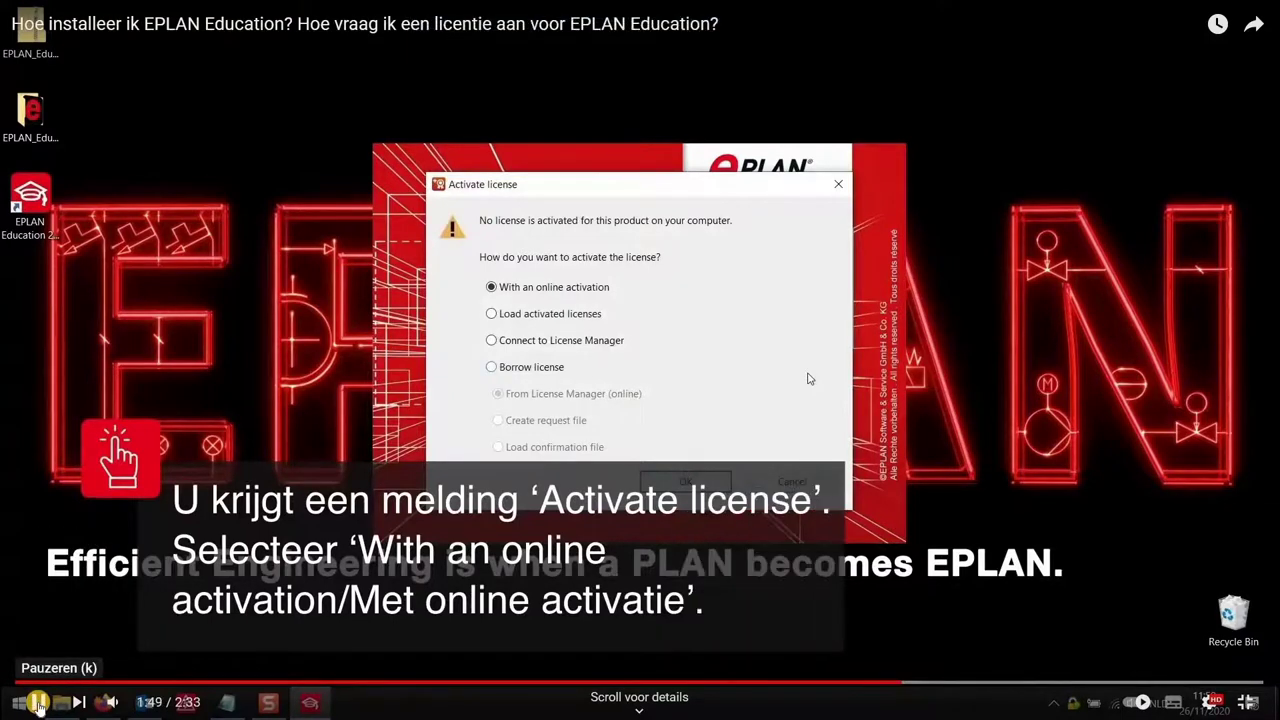